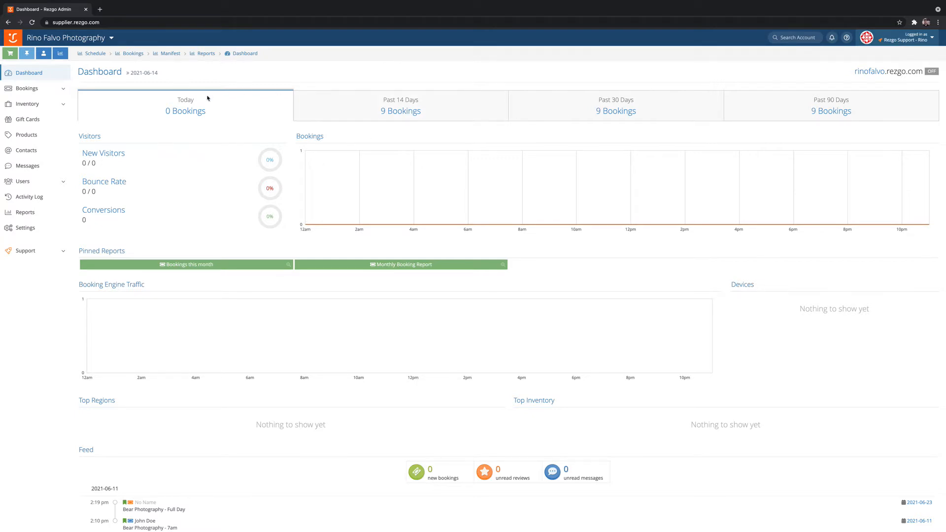
Step: Look over the available reports and open the Bookings report under General Reports
click(23, 215)
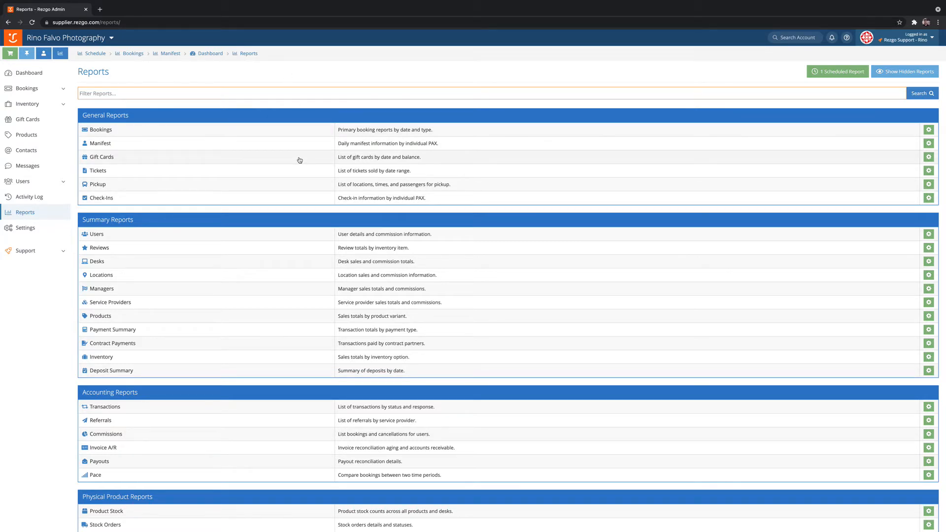
scroll(298, 161, down, 4)
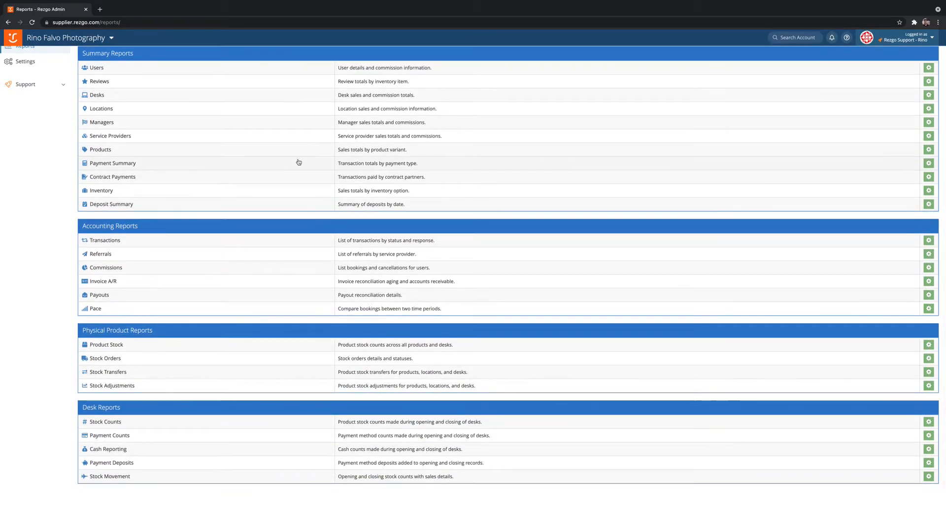
scroll(301, 237, up, 4)
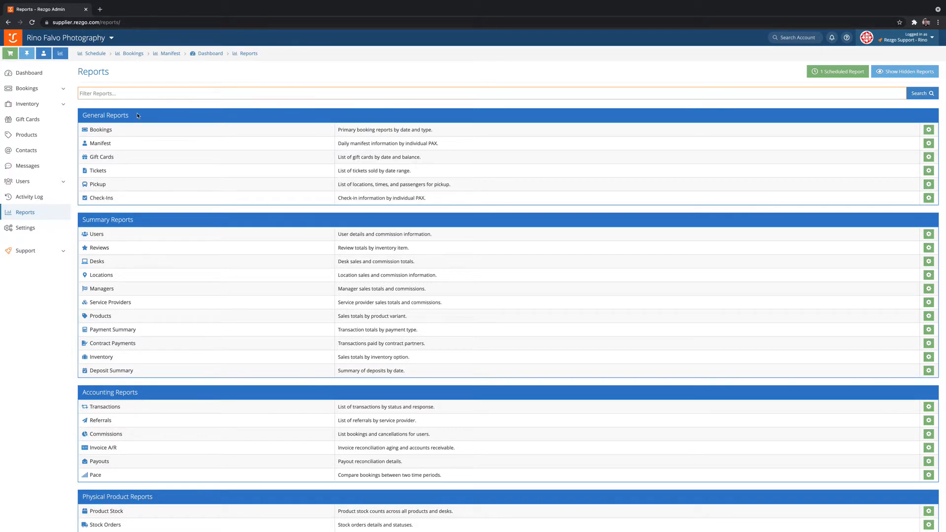
click(152, 135)
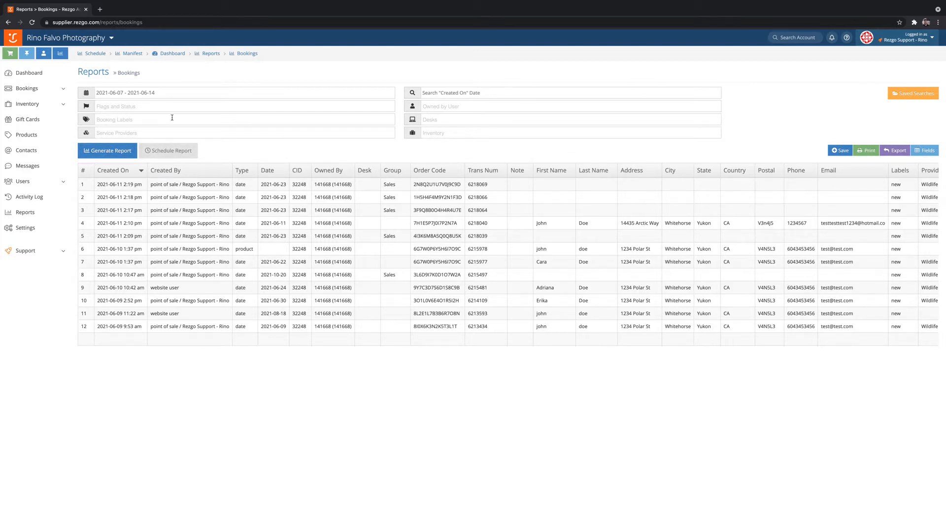
Step: Set the report's date range to This Month (2021-06-01 to 2021-06-14) and generate the report
click(158, 92)
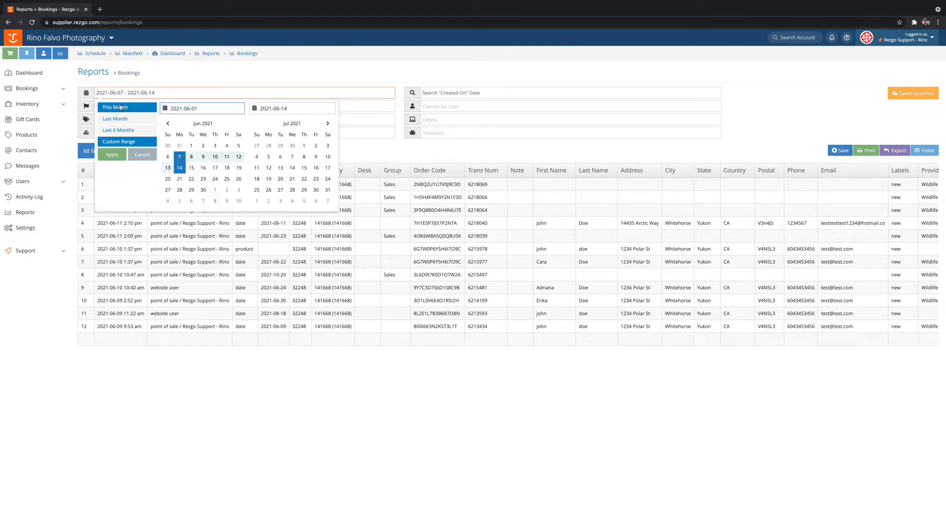
click(206, 80)
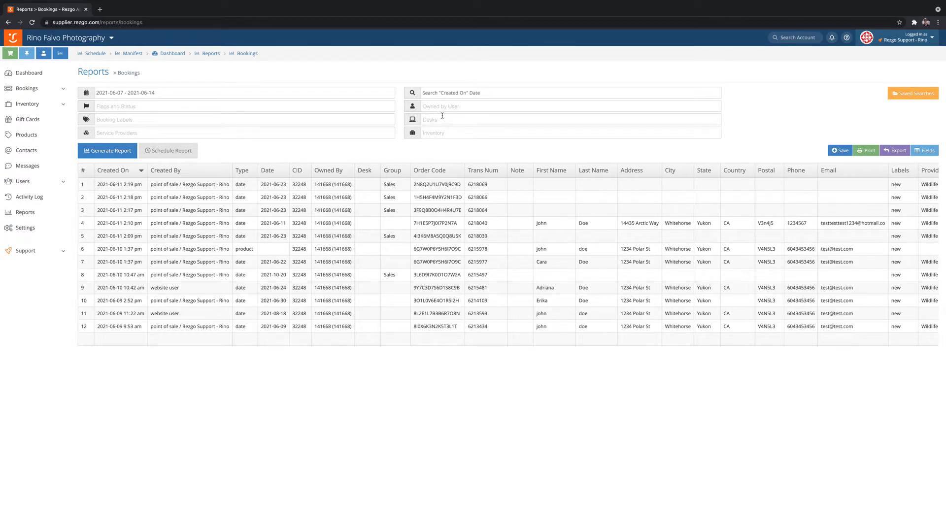
click(198, 94)
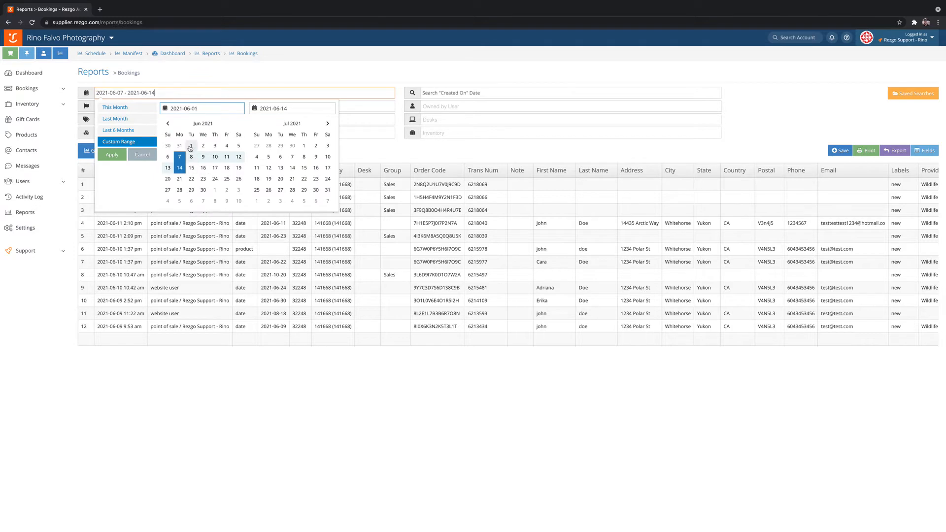
click(130, 109)
click(192, 92)
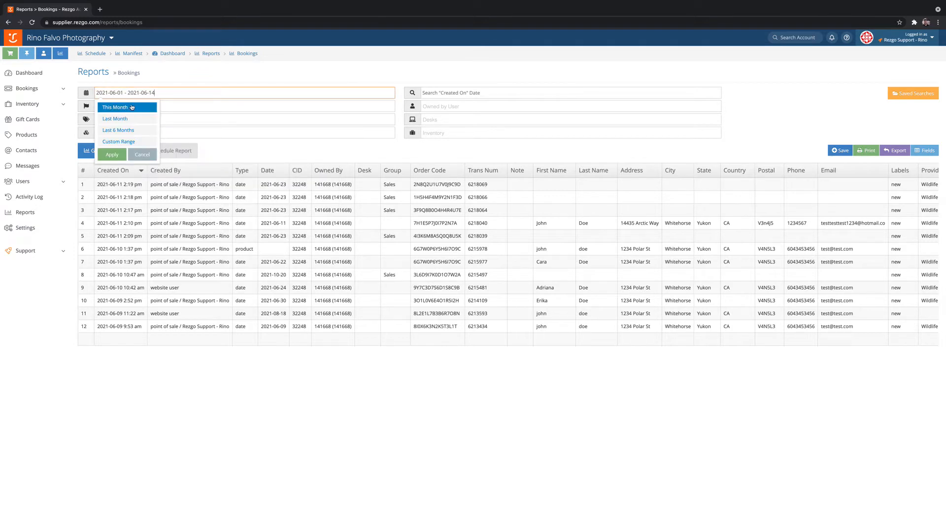
click(112, 154)
click(111, 154)
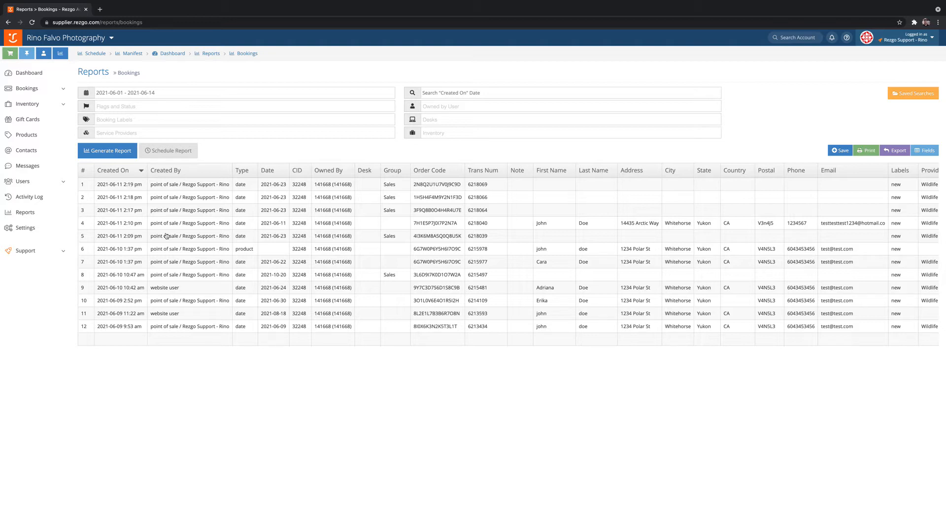
Step: Examine all columns of the generated bookings report, from customer and item details to taxes, fees and balance
scroll(200, 244, right, 6)
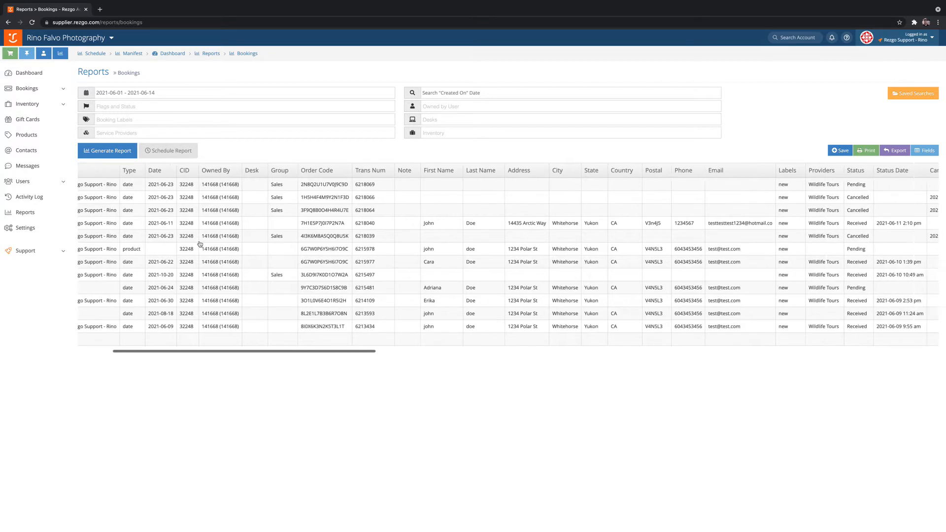
scroll(201, 244, right, 4)
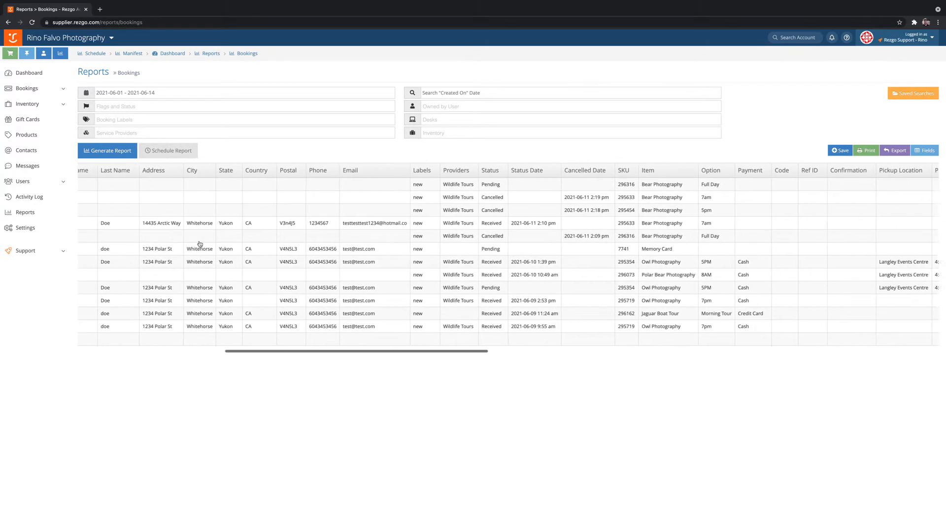
scroll(199, 244, right, 5)
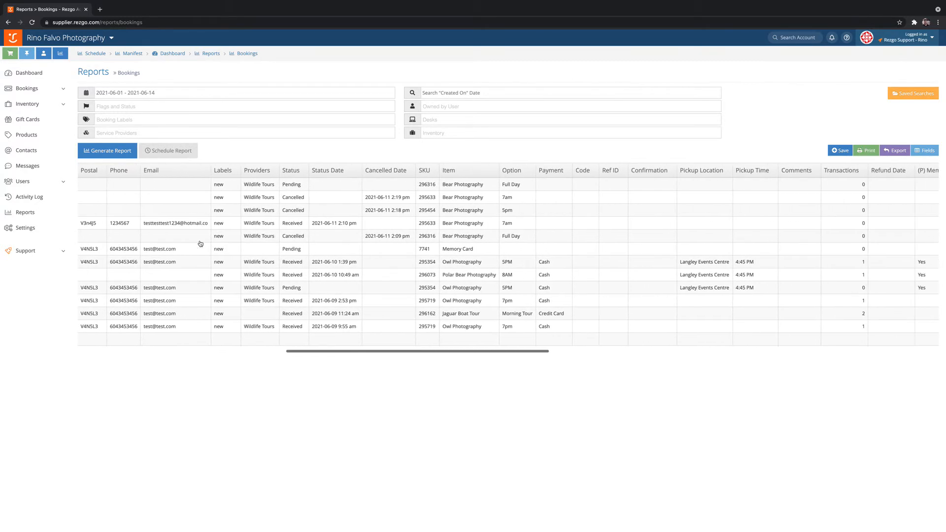
scroll(200, 241, right, 7)
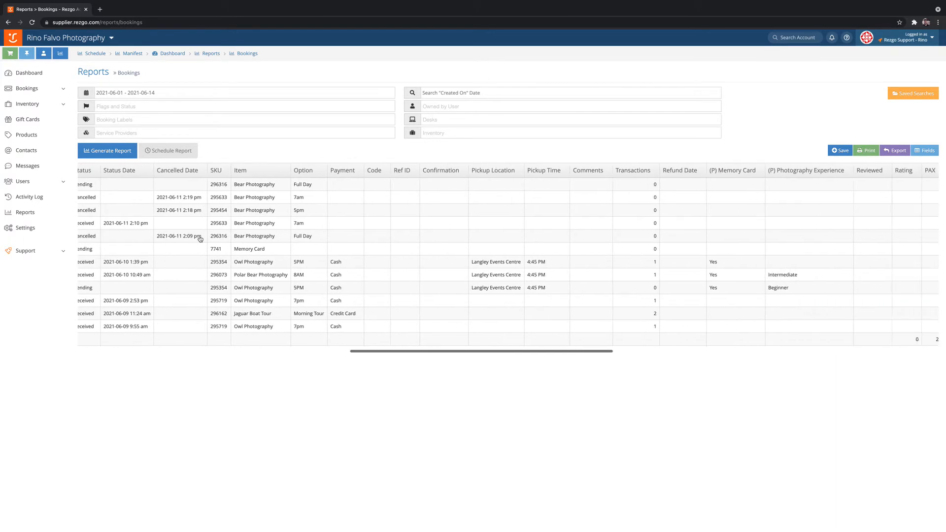
scroll(199, 238, right, 20)
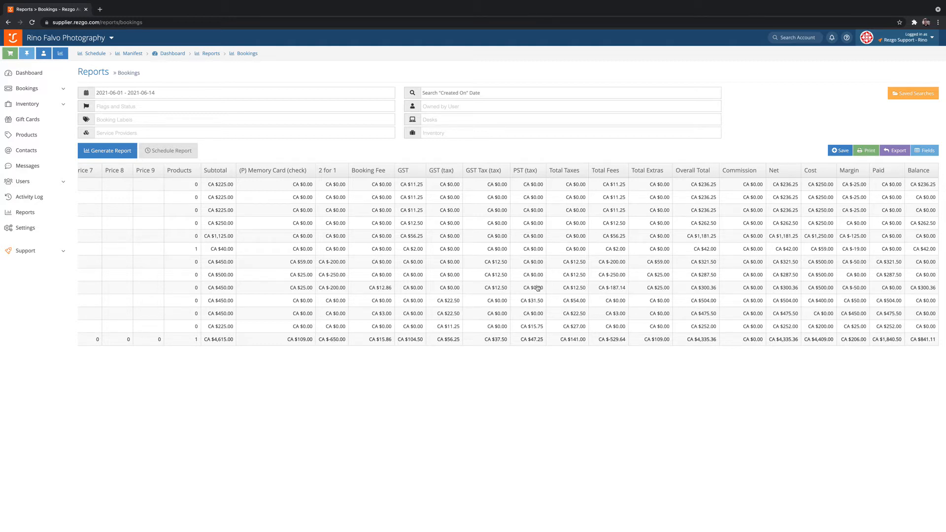
scroll(543, 285, left, 5)
scroll(543, 284, left, 15)
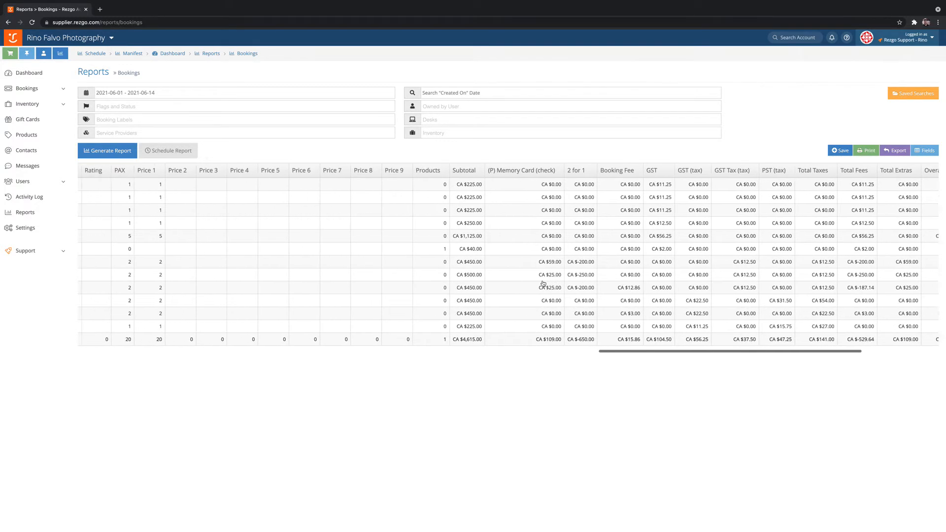
scroll(541, 283, left, 12)
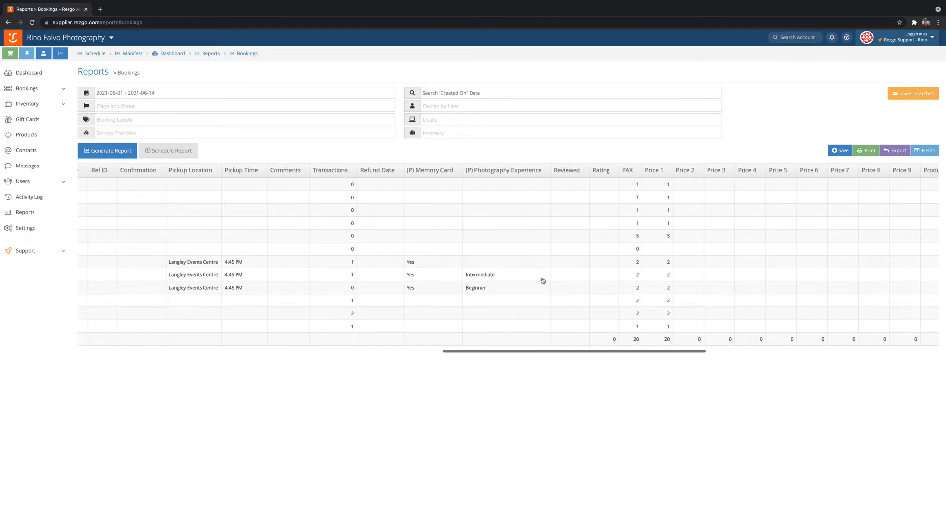
scroll(542, 281, left, 8)
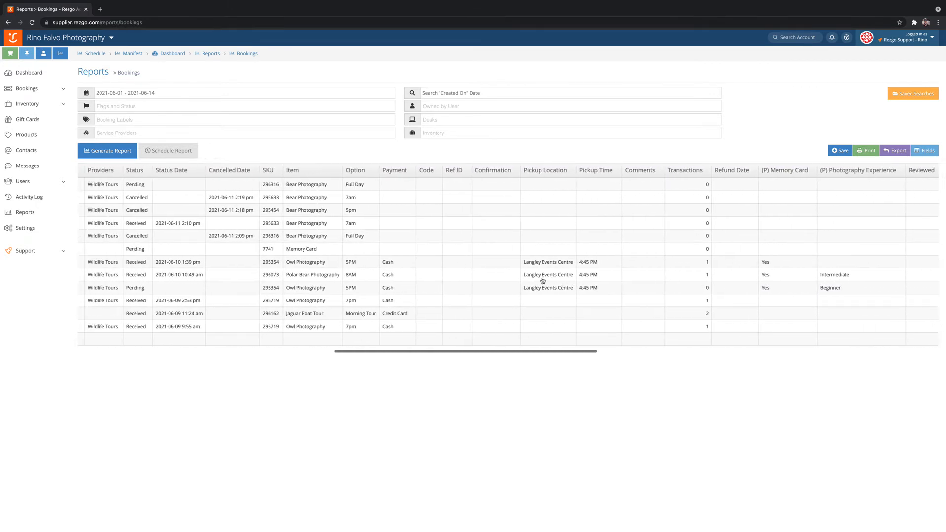
scroll(543, 281, right, 20)
scroll(543, 280, right, 10)
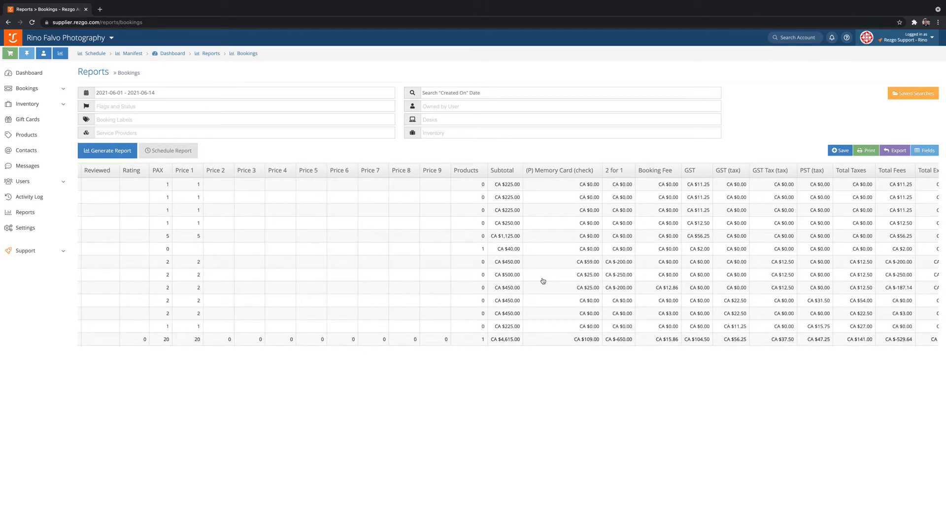
scroll(542, 281, right, 10)
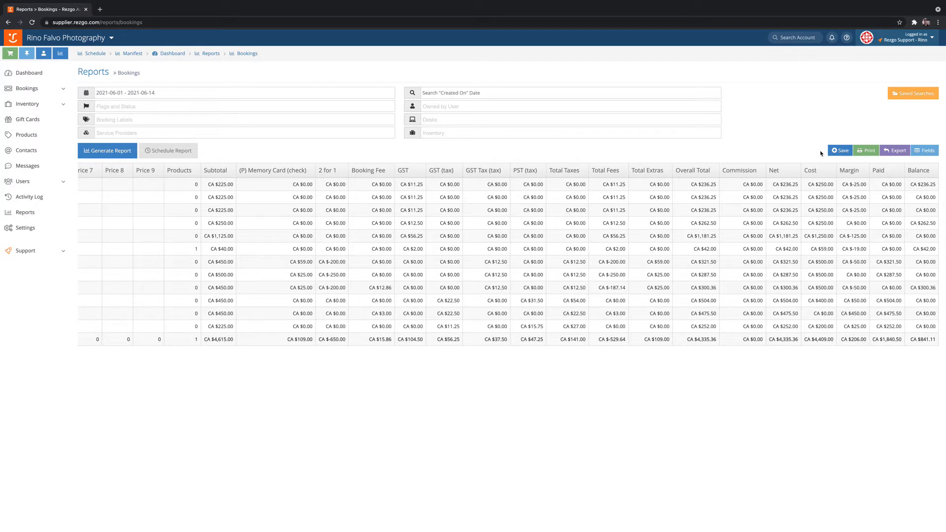
Step: In the report's field settings, deselect Created On, Created By, Type and Date, and restore the selection of all fields
click(926, 153)
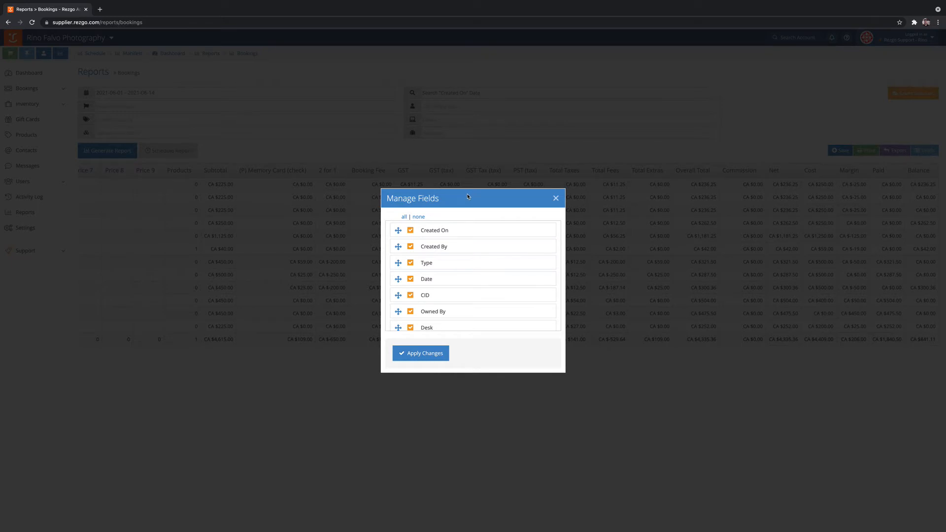
click(410, 230)
click(410, 247)
click(410, 262)
click(410, 278)
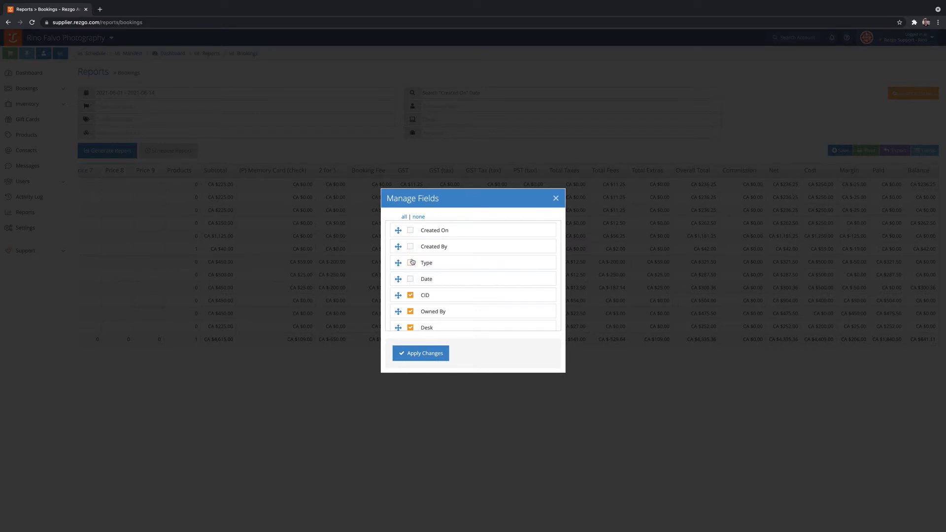
click(404, 218)
Step: Limit the bookings report to the Created On, Created By and Type fields and apply the change
click(419, 217)
click(410, 231)
click(410, 247)
click(410, 262)
click(404, 217)
click(422, 217)
click(410, 230)
click(410, 246)
click(411, 263)
click(422, 351)
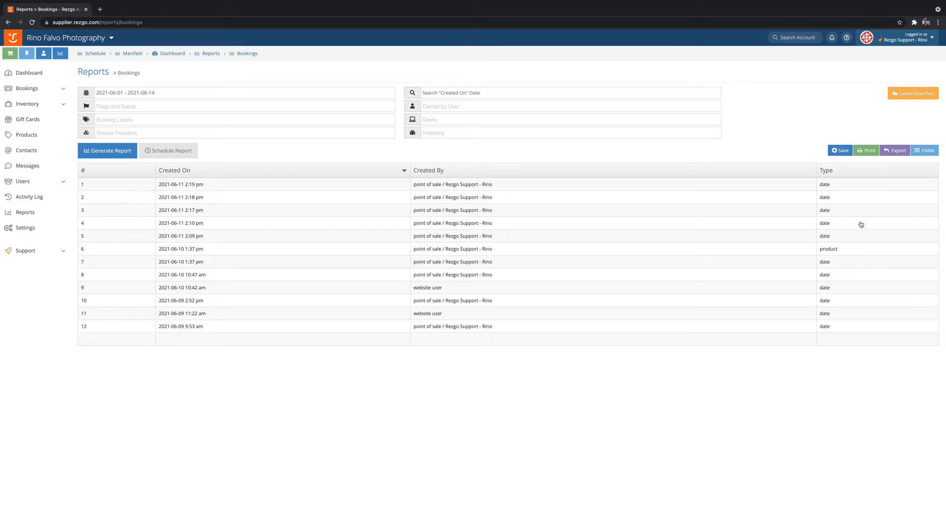
Step: Reselect all report fields, reorder them so Created By comes before Created On, and apply the changes
click(926, 150)
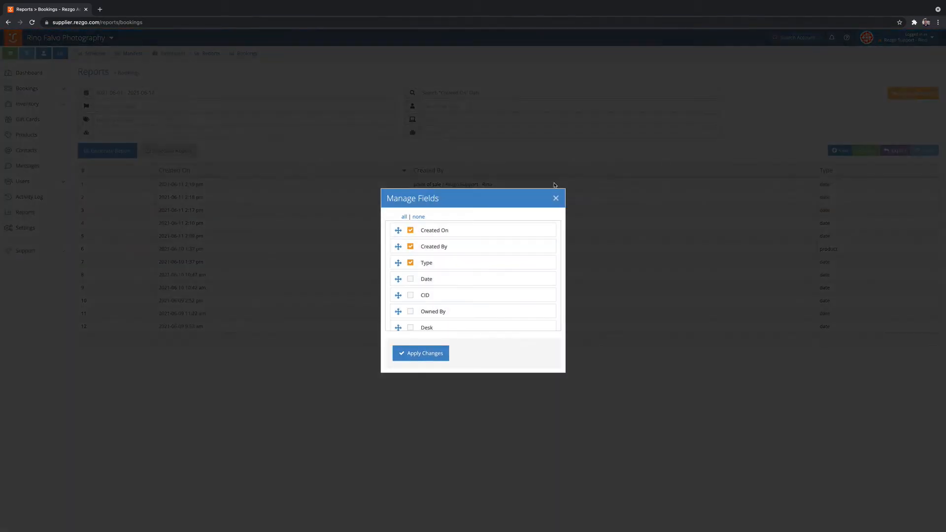
click(405, 217)
drag(434, 249, 433, 244)
drag(397, 227, 398, 229)
click(436, 353)
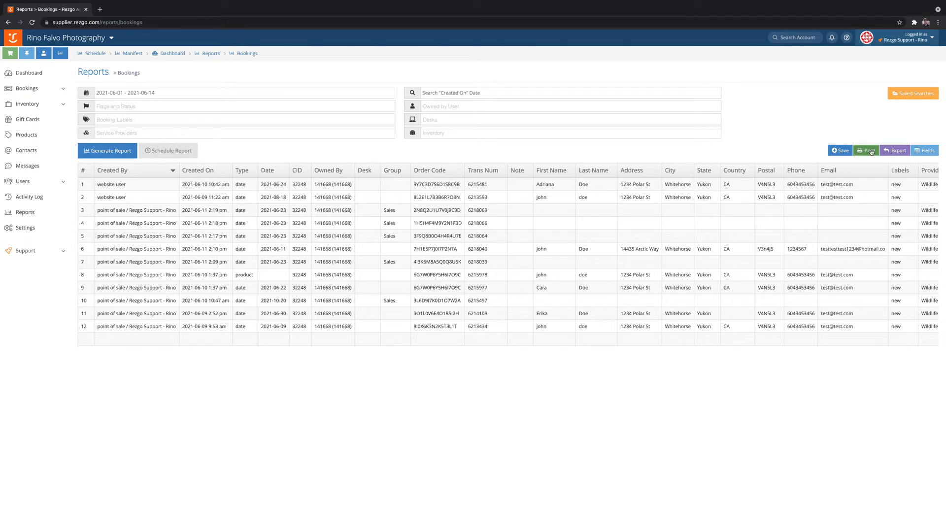
Step: Try to save the search for Myself as "Monthly Booking Report" with pinning enabled, and cancel the save
click(844, 152)
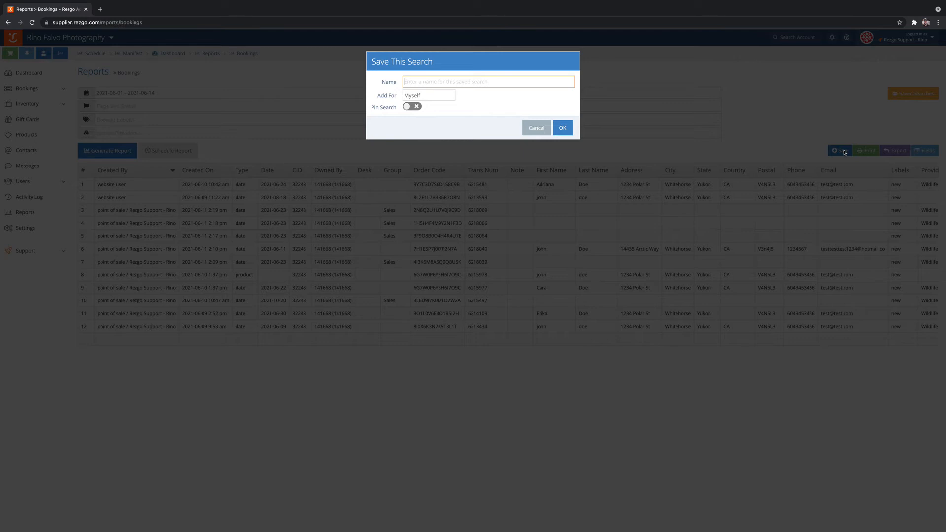
click(422, 81)
click(428, 96)
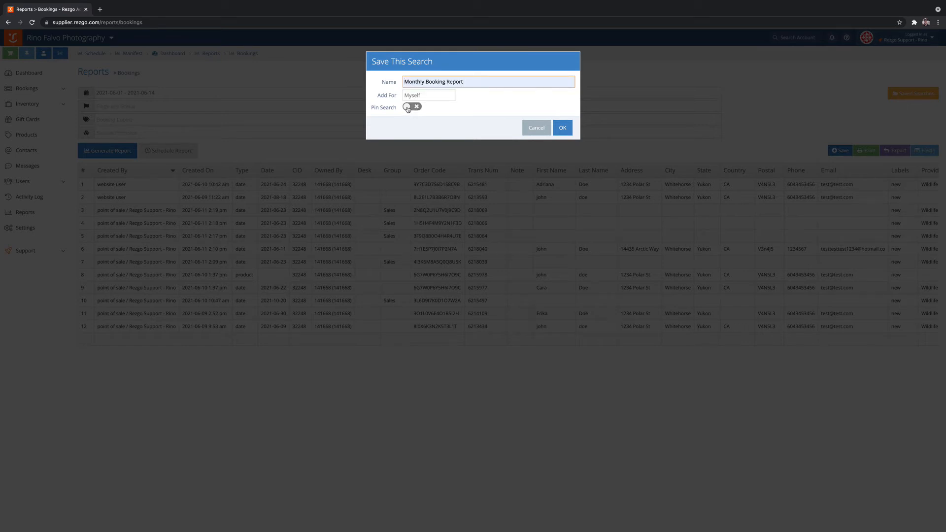
click(414, 108)
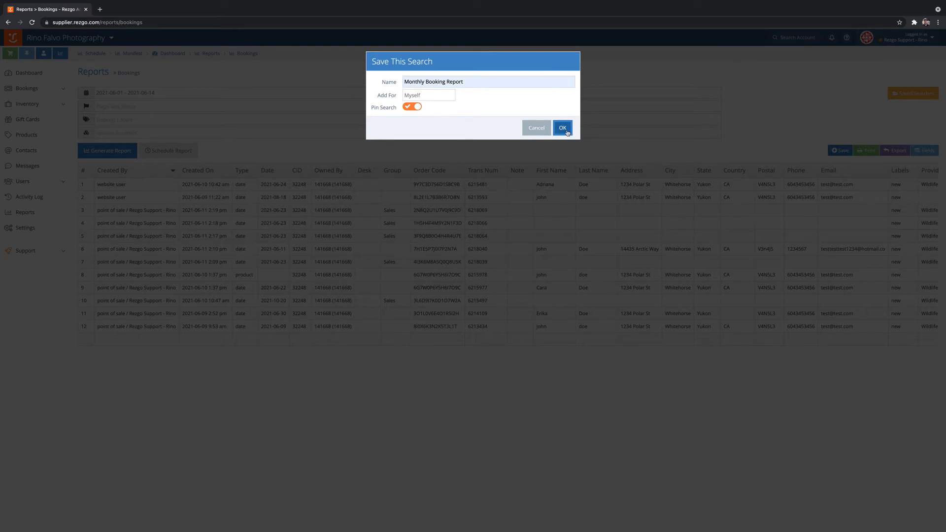
click(536, 128)
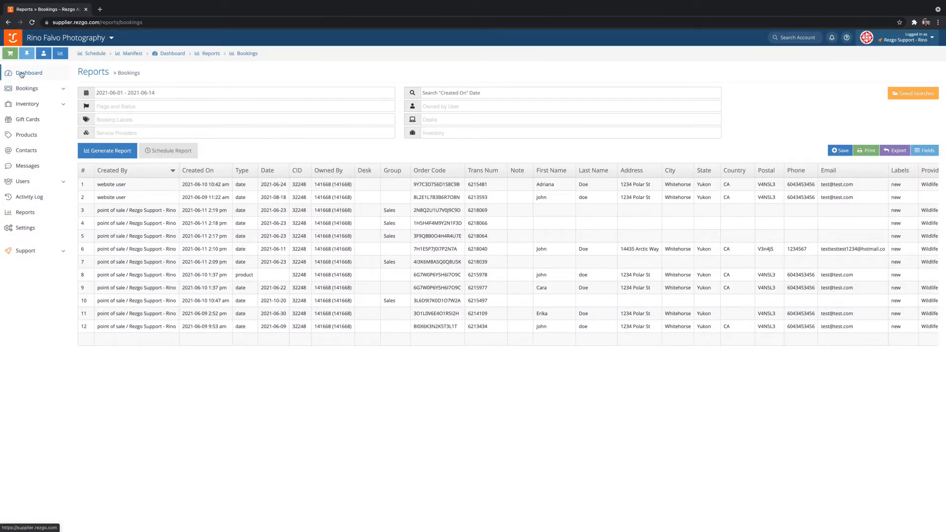
Step: View the pinned report "Bookings this month" from the dashboard and close it
click(22, 74)
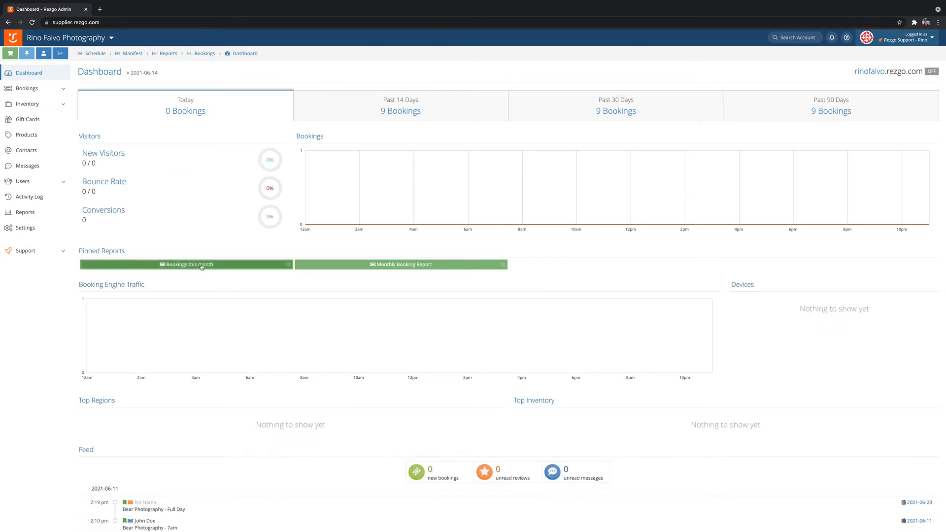
click(203, 266)
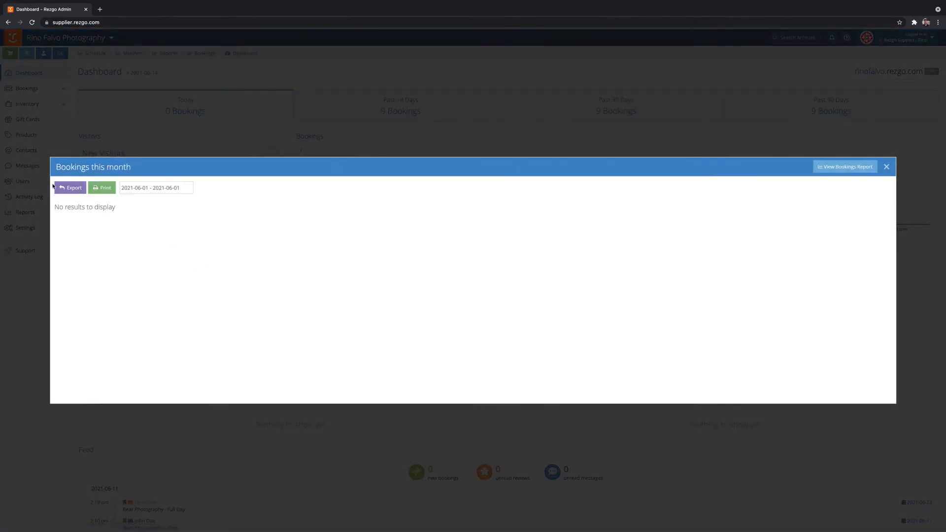
click(886, 167)
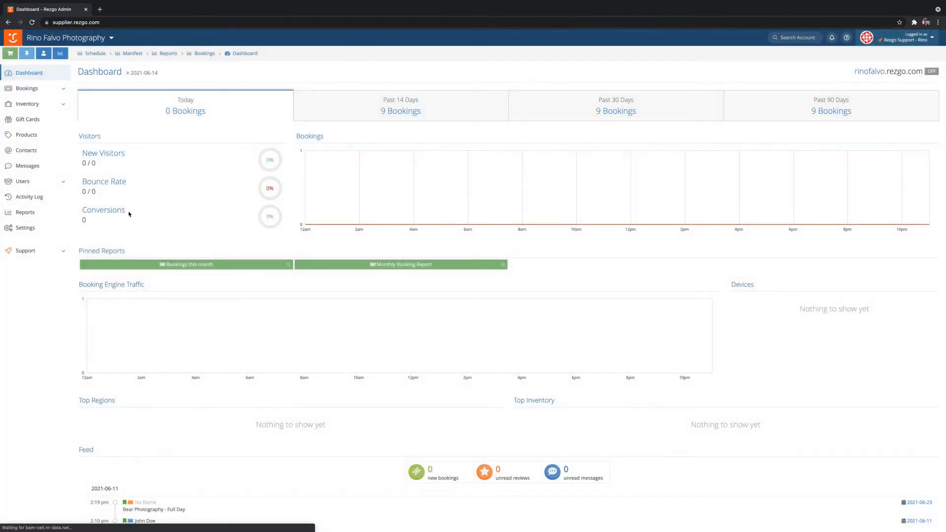
Step: Open the Bookings report from the reports list and bring up its scheduling form
click(17, 213)
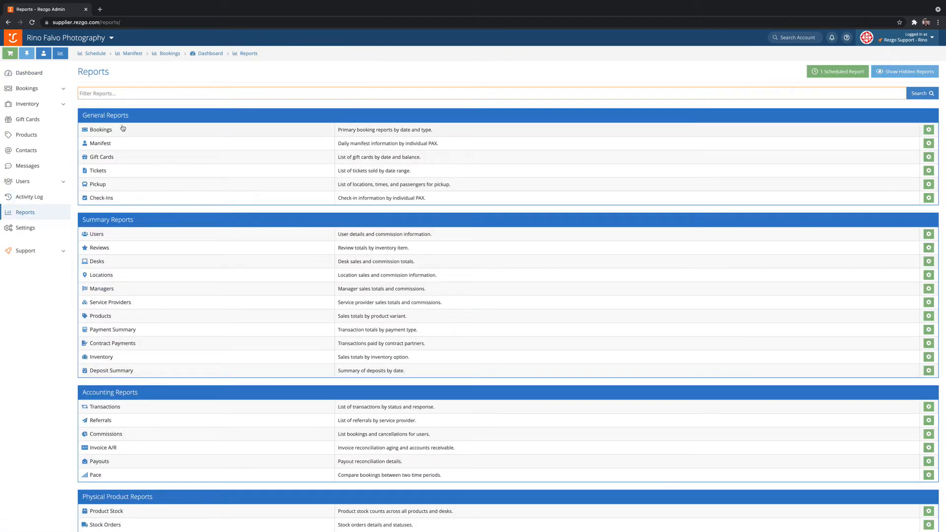
click(127, 130)
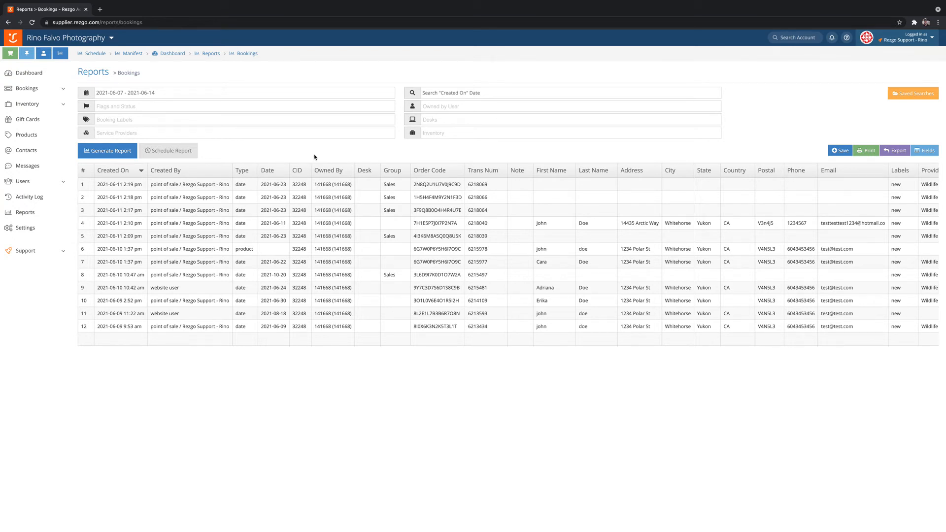
click(172, 153)
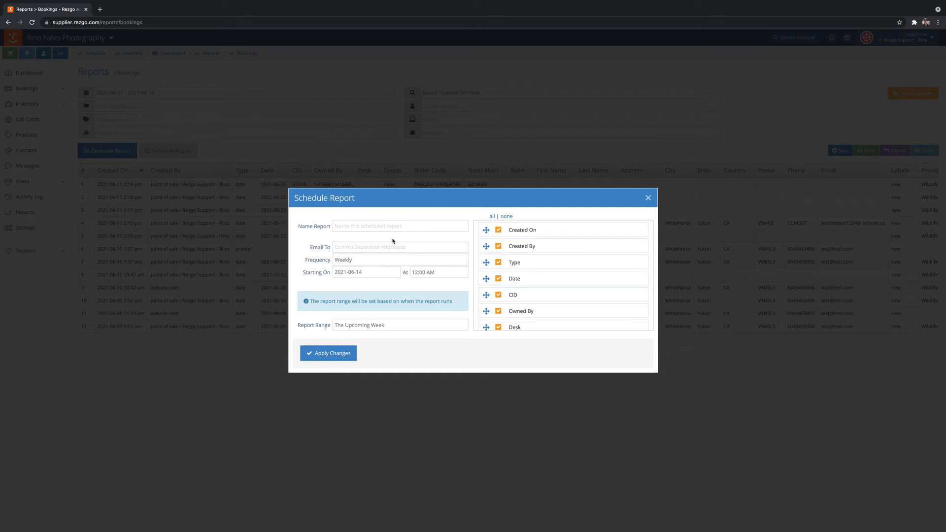
Step: Check the schedule's frequency options and set the Bookings report schedule to start on 2021-06-14 at 08:00 PM
click(371, 261)
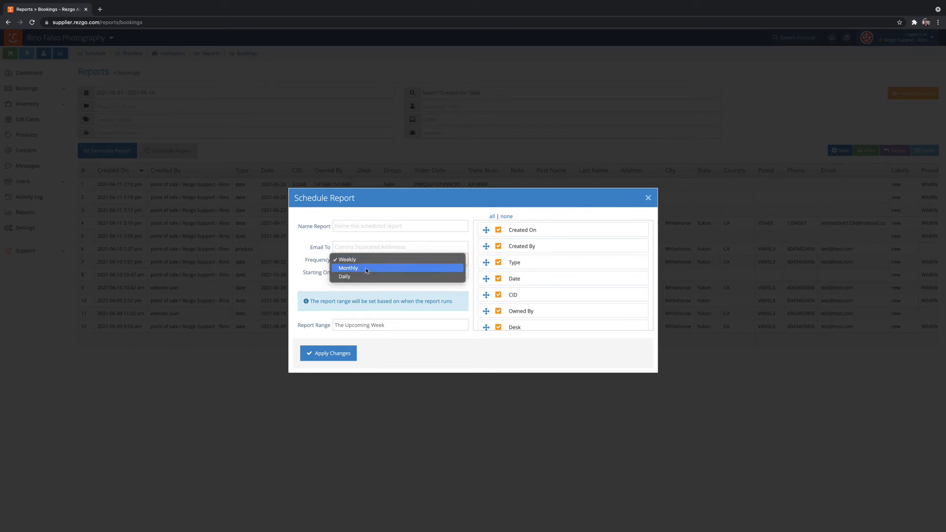
click(302, 253)
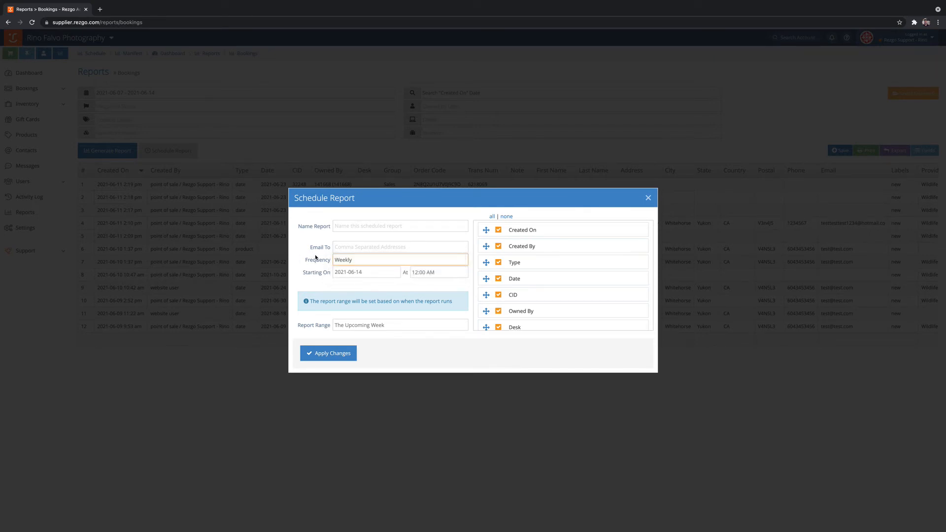
click(379, 273)
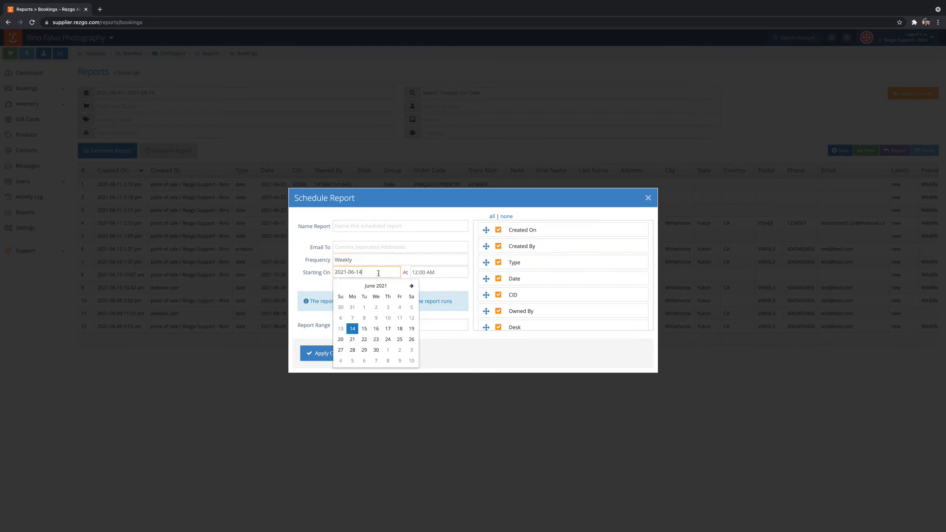
click(353, 330)
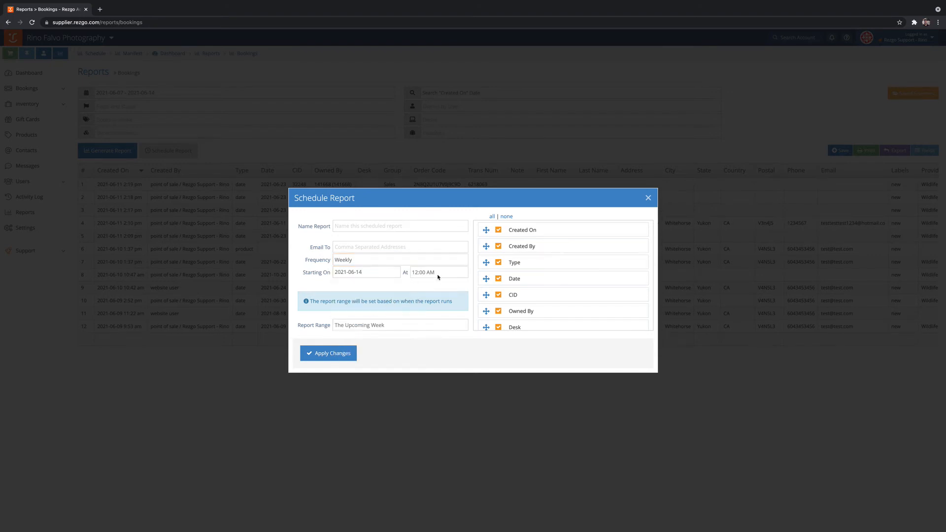
click(439, 274)
click(439, 442)
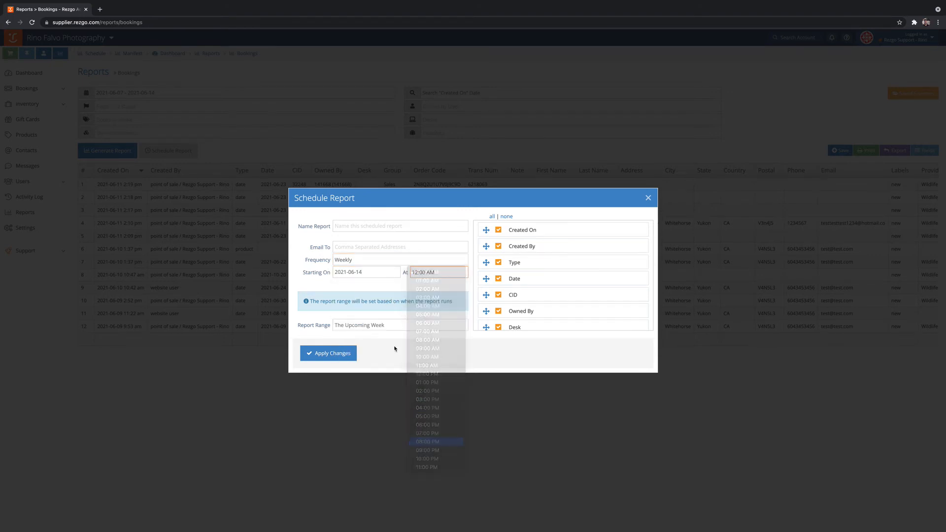
Step: Enter the recipient's e-mail address for the scheduled report and name it "Month to date report"
click(357, 248)
text(test@test.com)
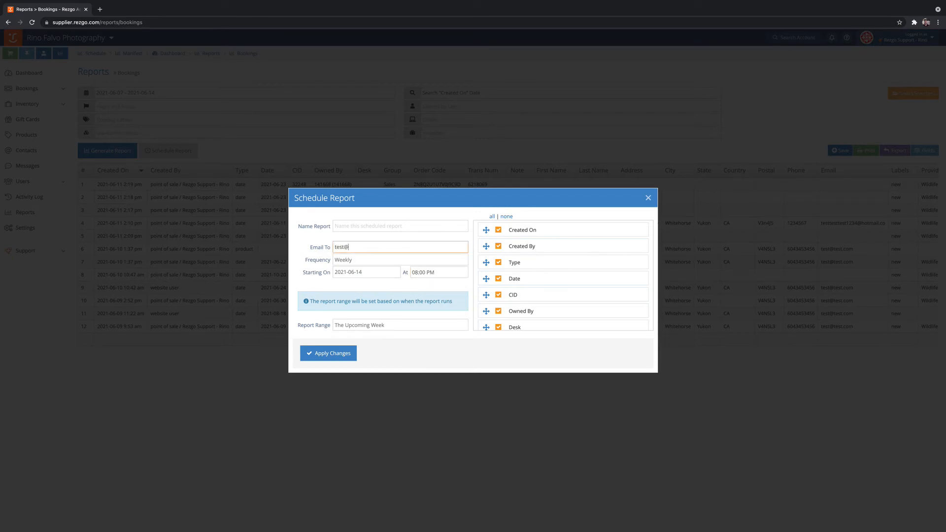
click(392, 228)
text(Month to)
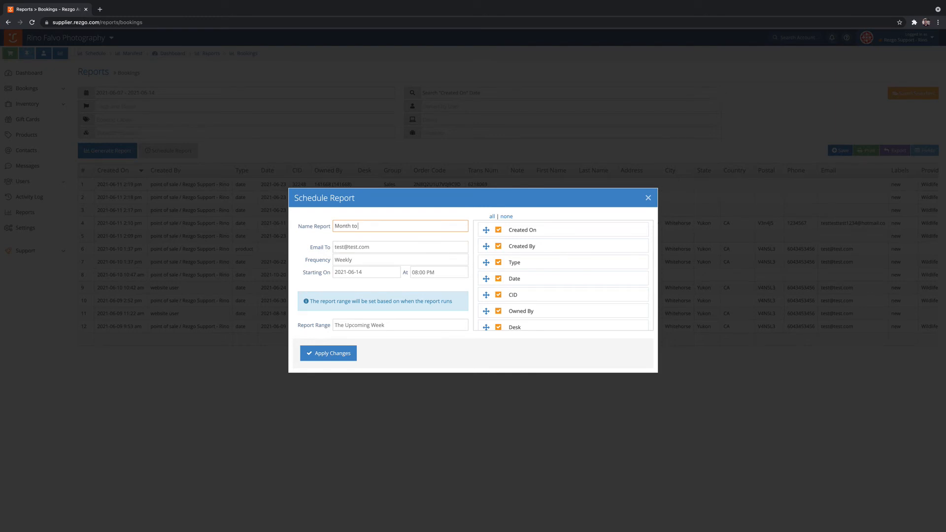
text( date report)
Step: Check the available report range options and close the scheduling form without applying it
click(400, 327)
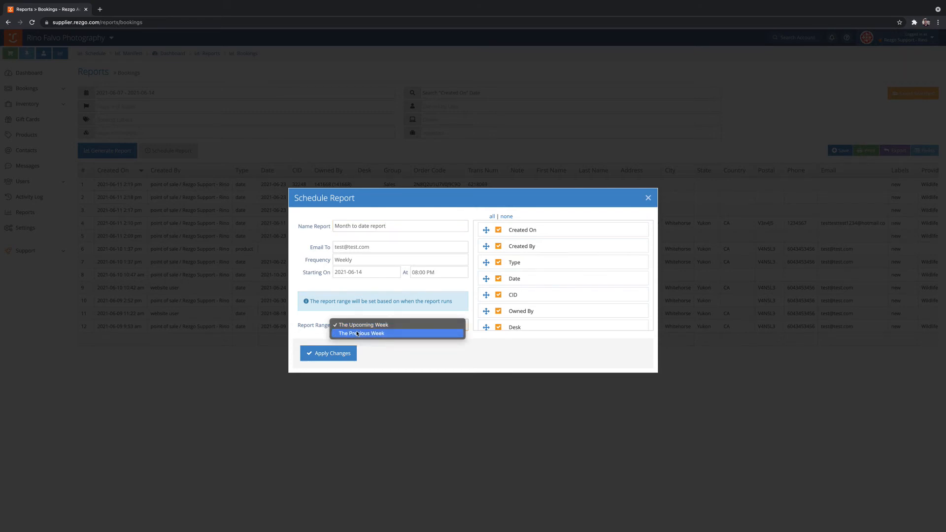
click(310, 325)
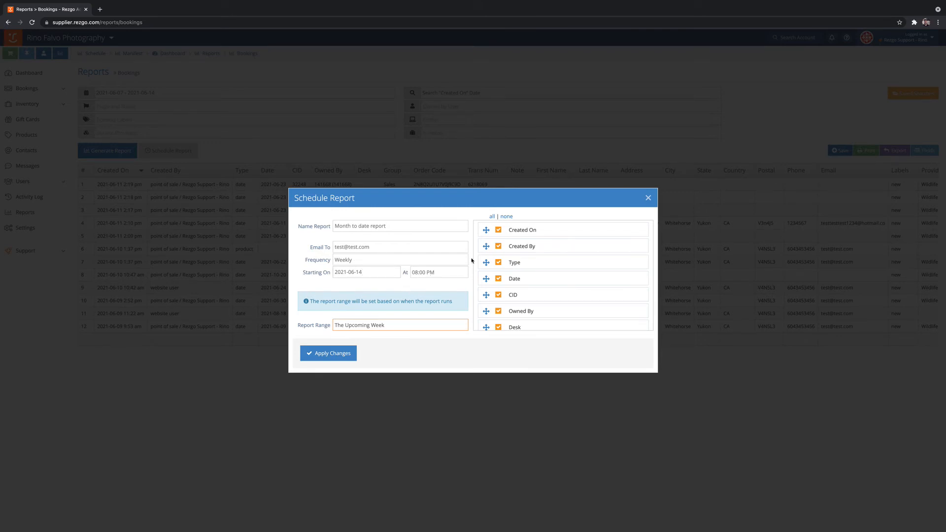
click(649, 198)
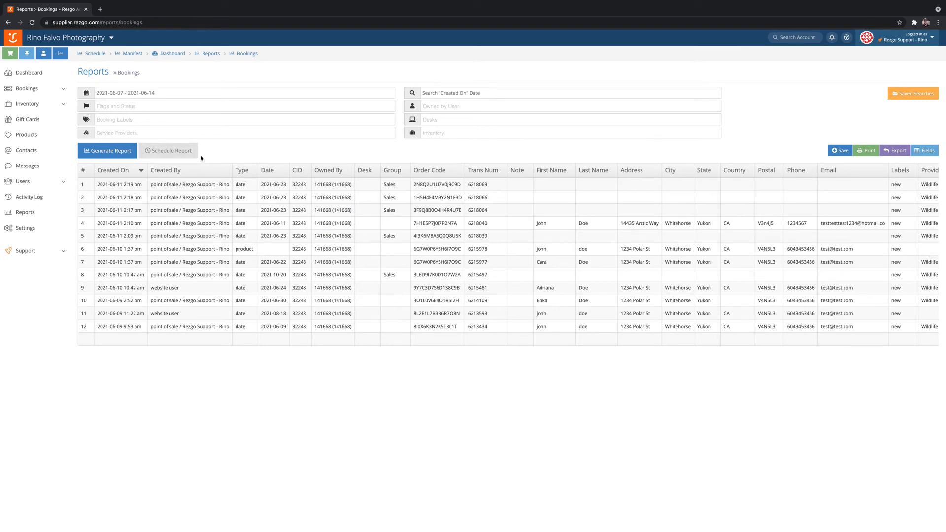
Step: Open the Manifest report and generate it for the custom date range 2021-06-23 to 2021-06-24
click(21, 216)
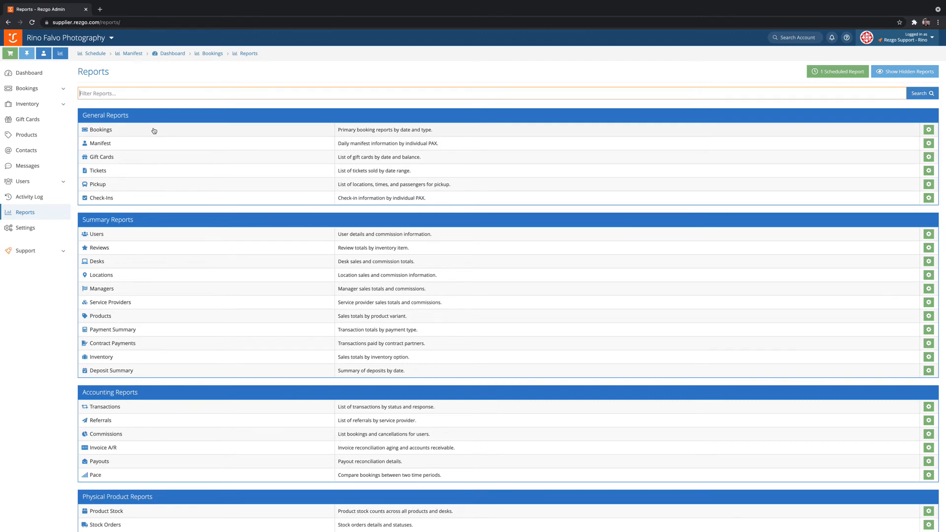
click(175, 145)
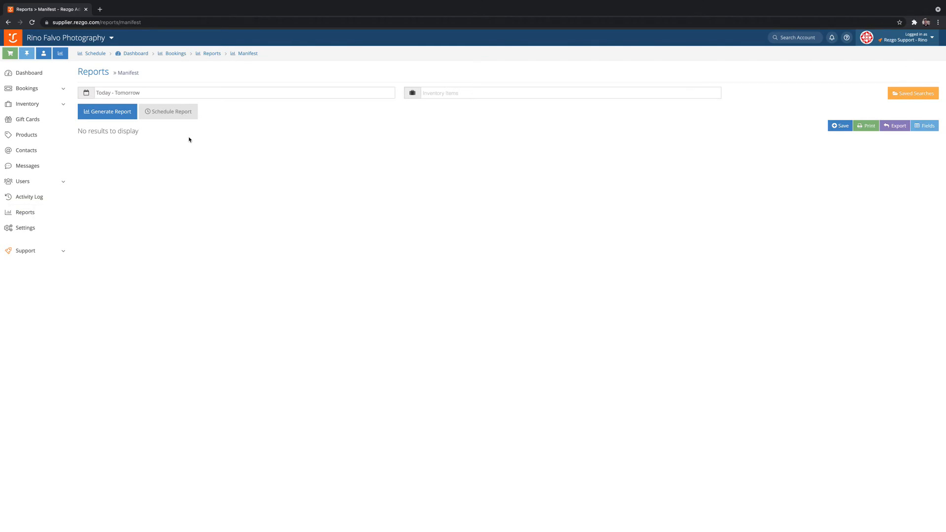
click(174, 95)
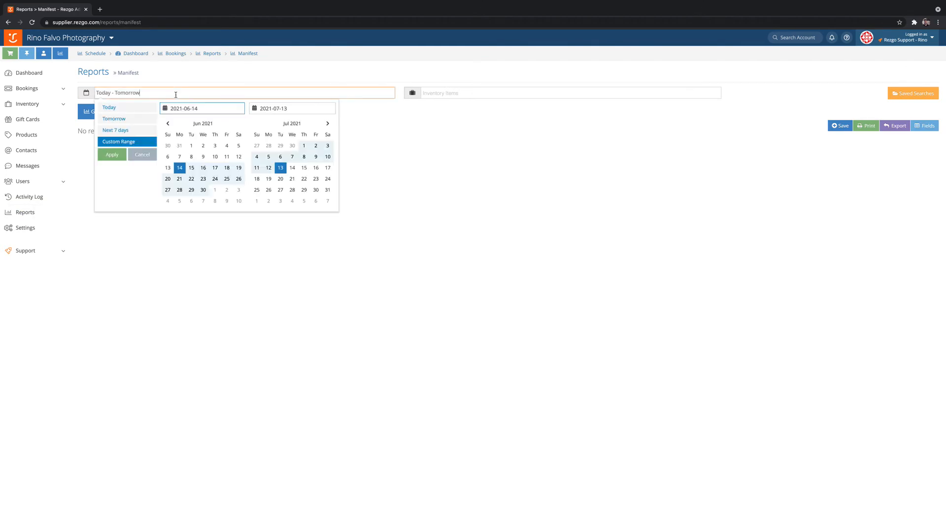
click(203, 178)
click(215, 179)
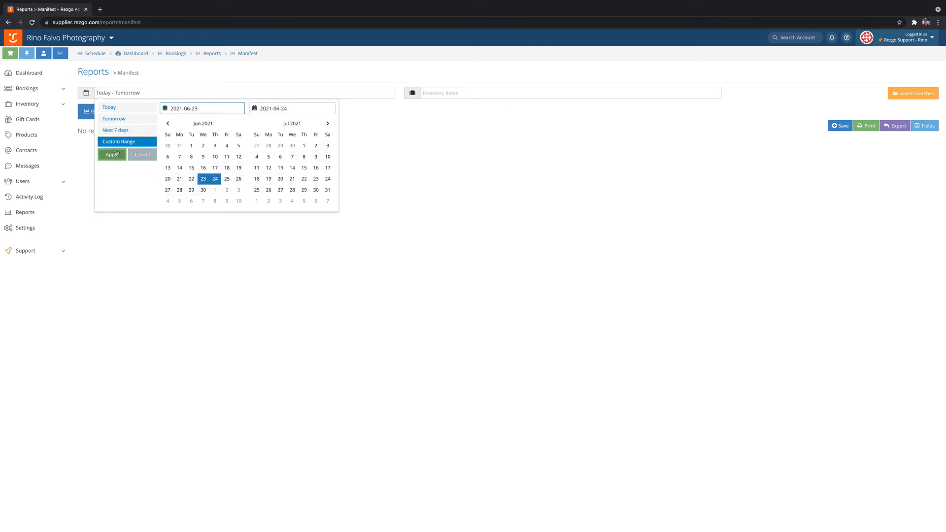
click(112, 155)
click(109, 116)
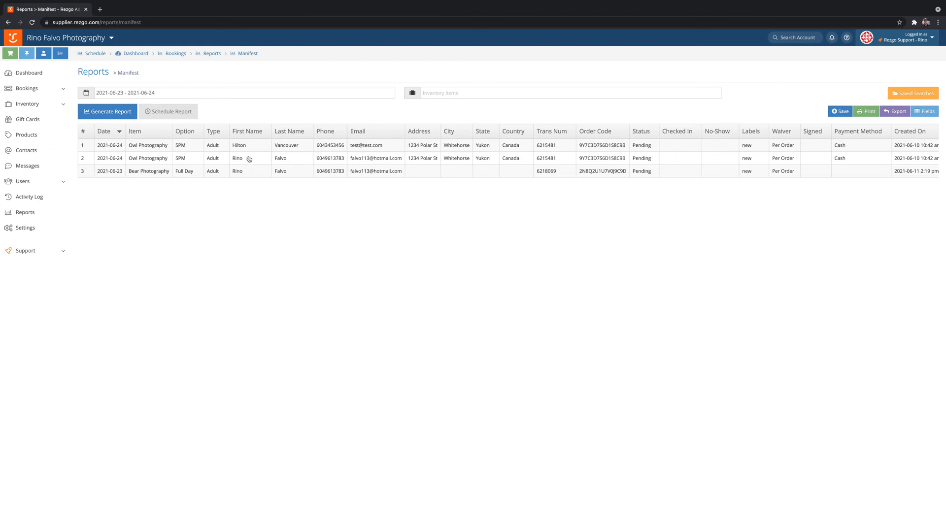
Step: Examine the Manifest report's columns through to the memory card and photography experience fields
scroll(249, 159, right, 5)
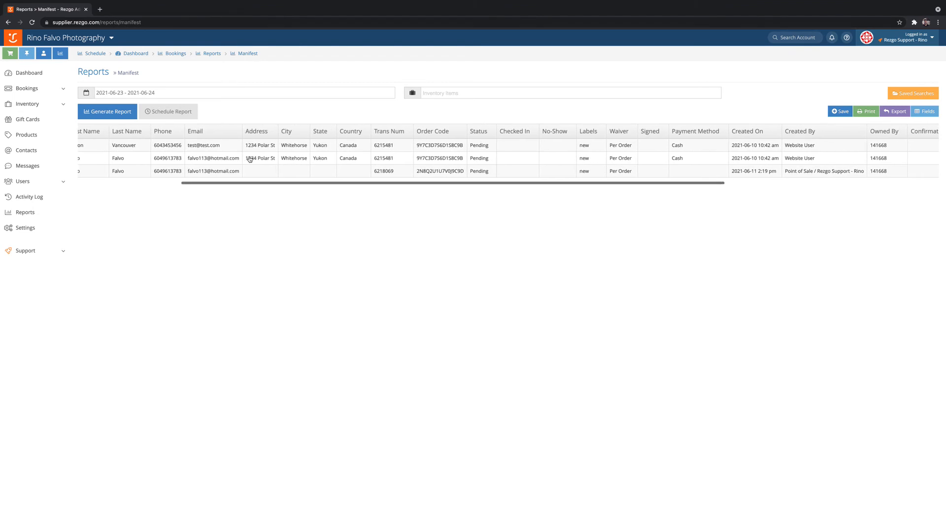
scroll(249, 158, right, 5)
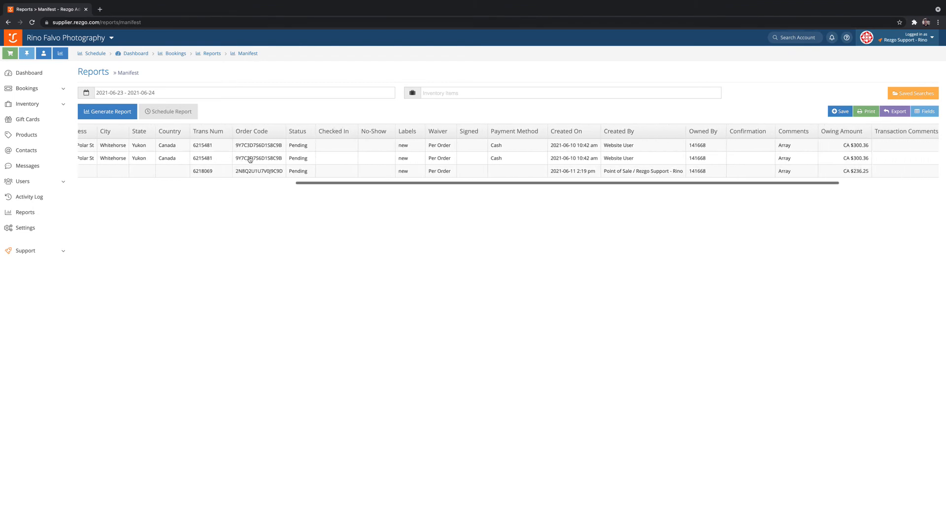
scroll(250, 159, right, 1)
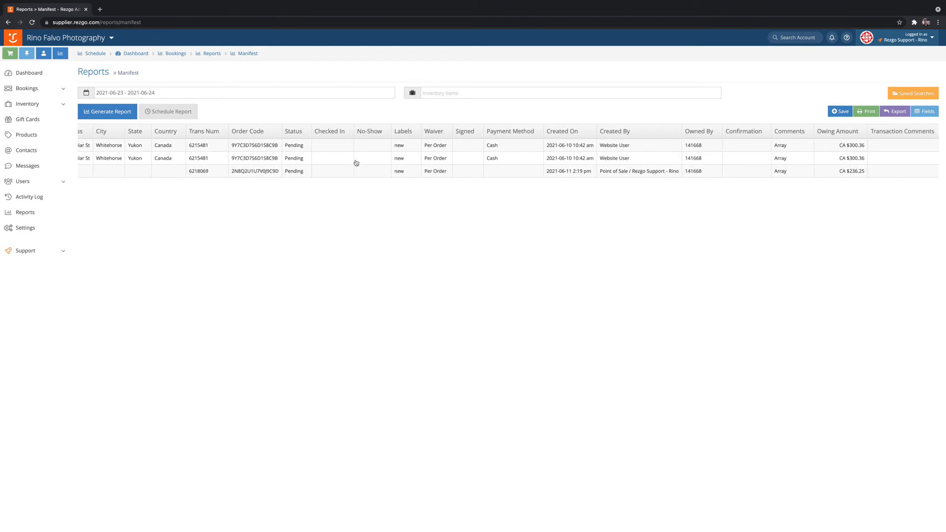
scroll(356, 162, right, 2)
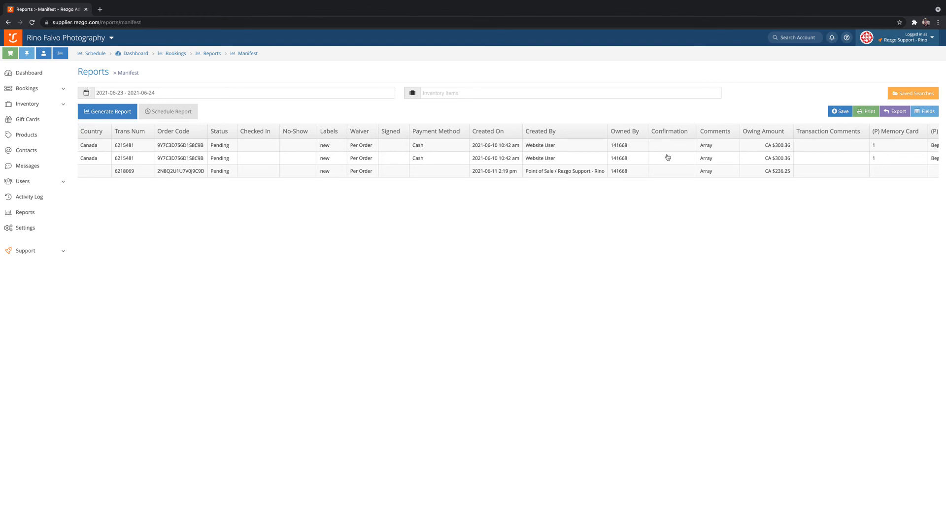
scroll(668, 157, right, 2)
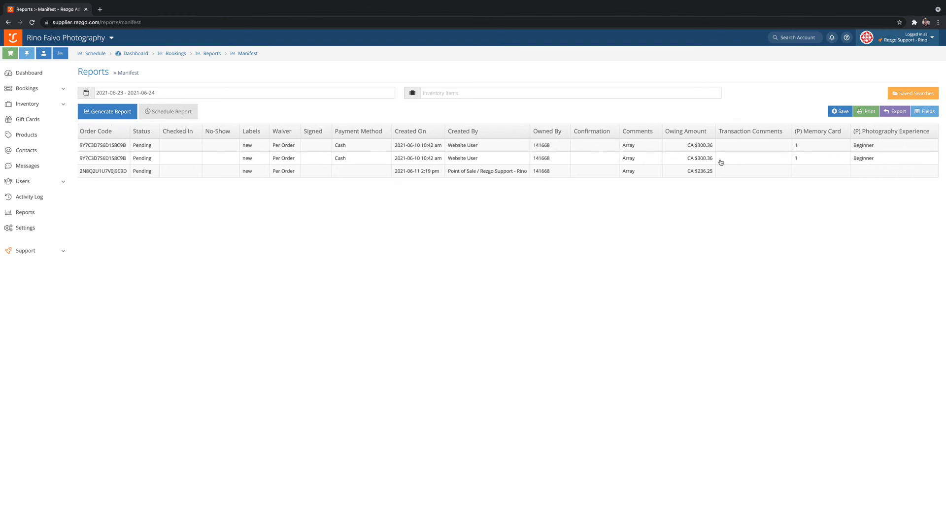
scroll(720, 162, left, 3)
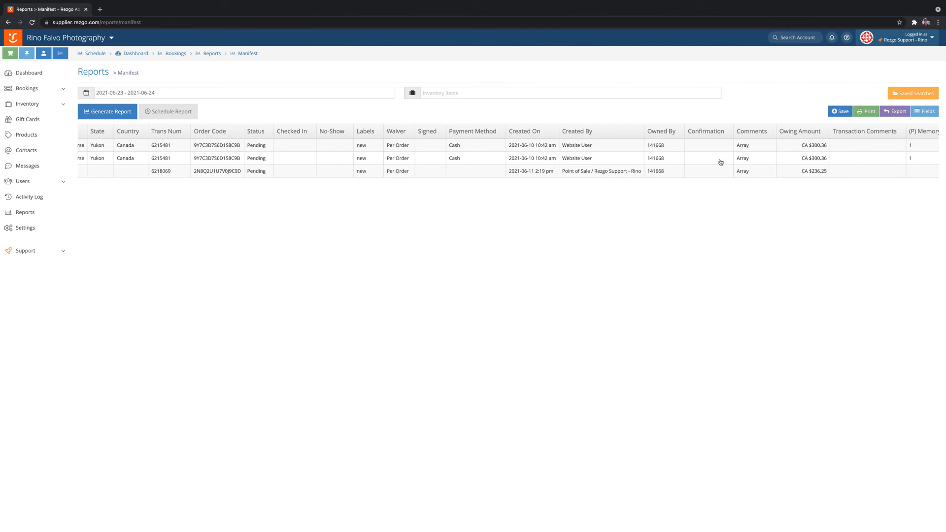
scroll(721, 162, right, 3)
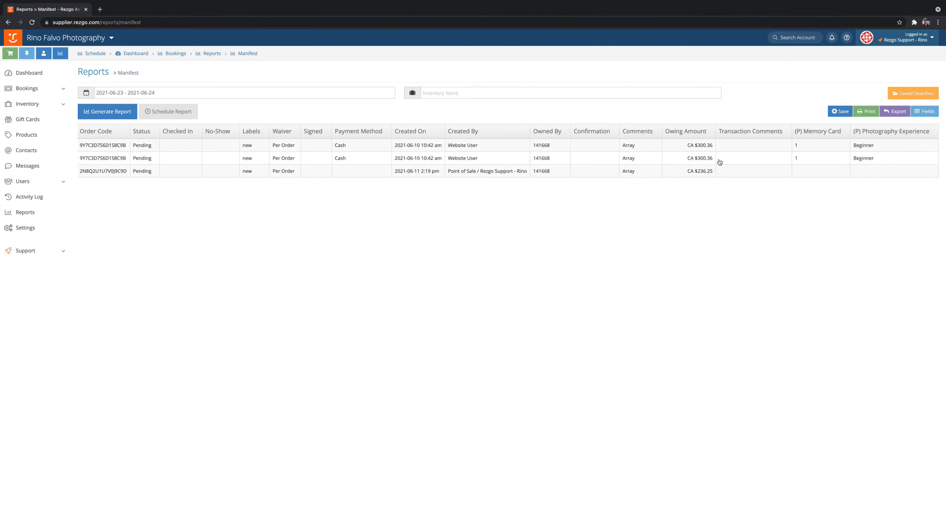
Step: View the Manifest report's field management, search saving and scheduling dialogs, closing each without changes
click(927, 115)
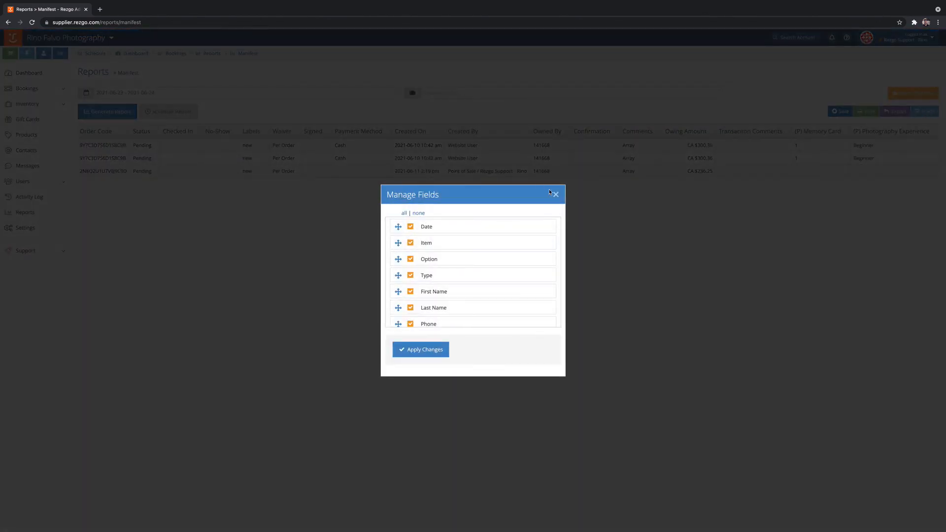
click(555, 194)
click(835, 113)
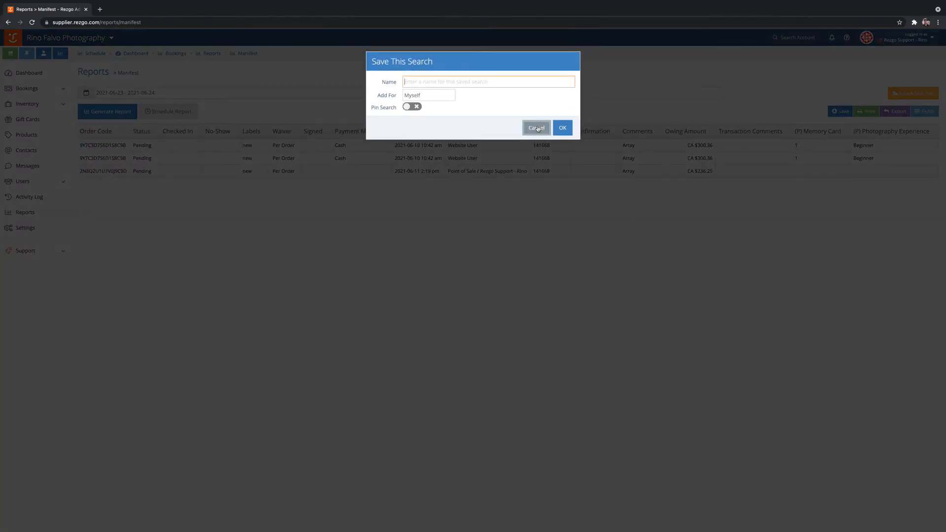
click(538, 129)
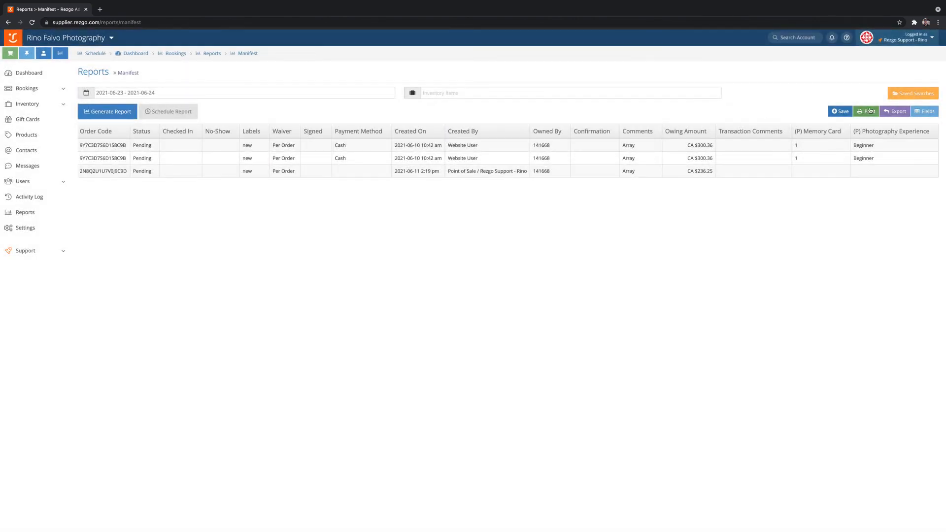
click(168, 116)
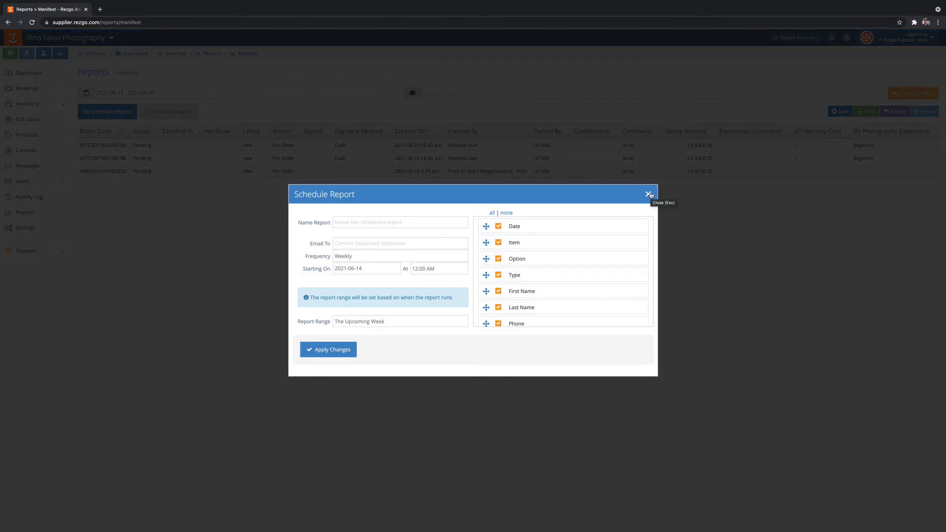
click(648, 195)
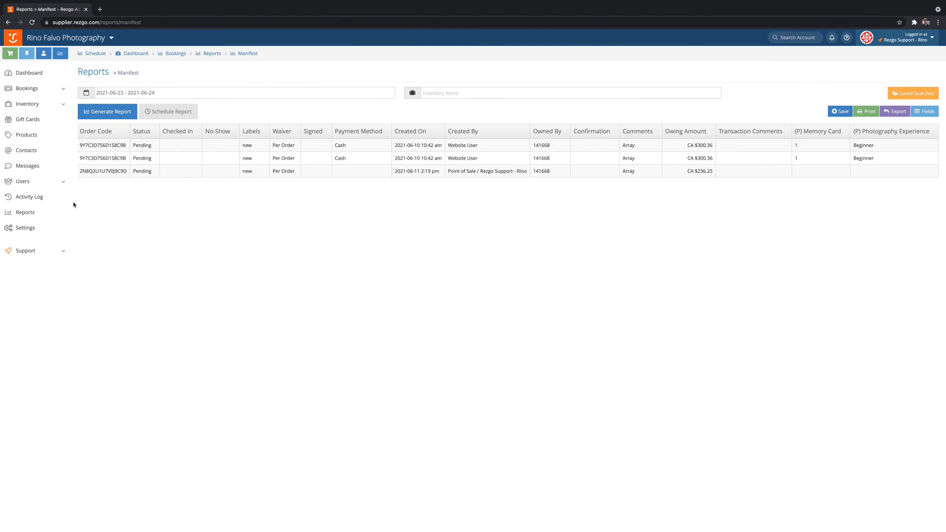
Step: Return to the reports list and look over the available report categories
click(35, 215)
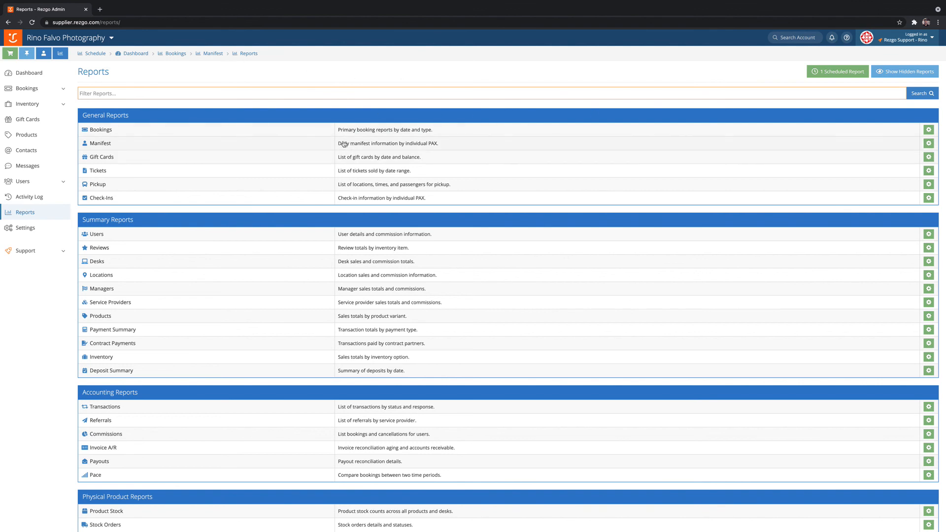
scroll(342, 144, down, 1)
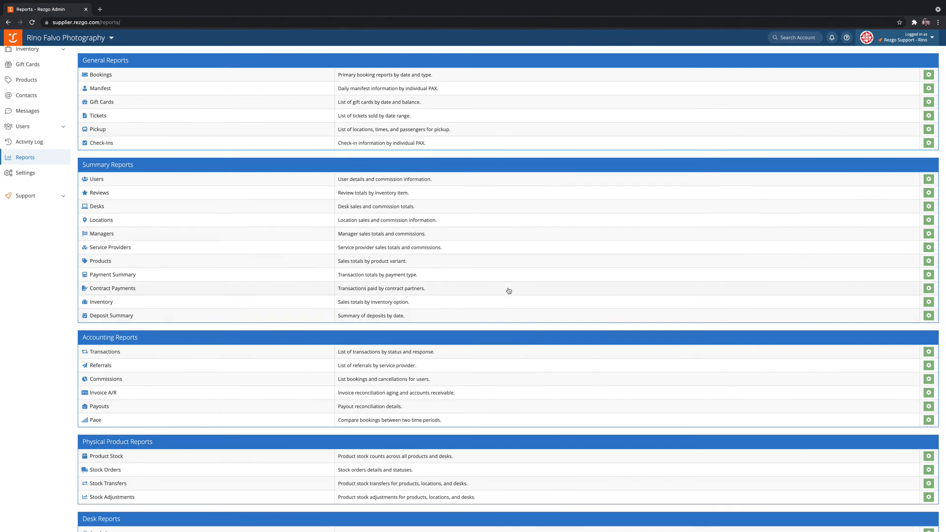
scroll(509, 289, down, 1)
scroll(512, 288, up, 2)
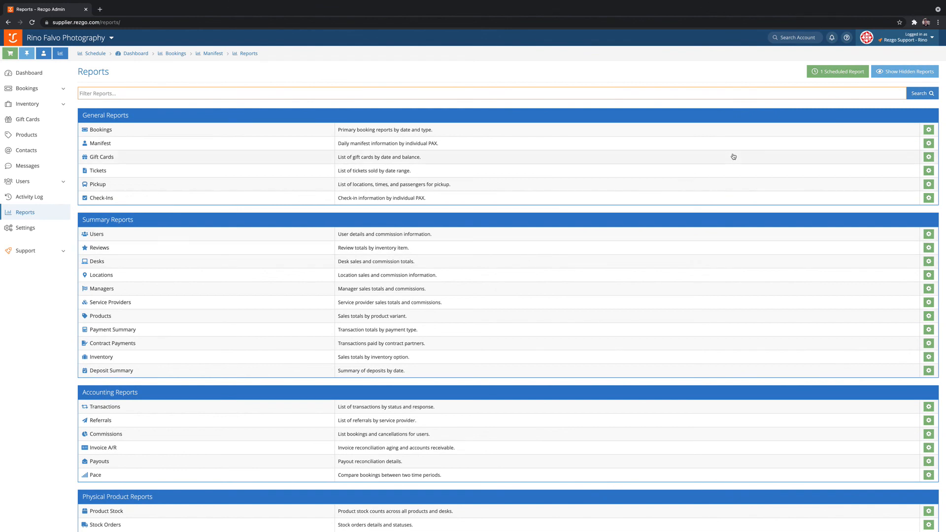
Step: Star the Bookings report in the General Reports group, and remove the star again
click(929, 131)
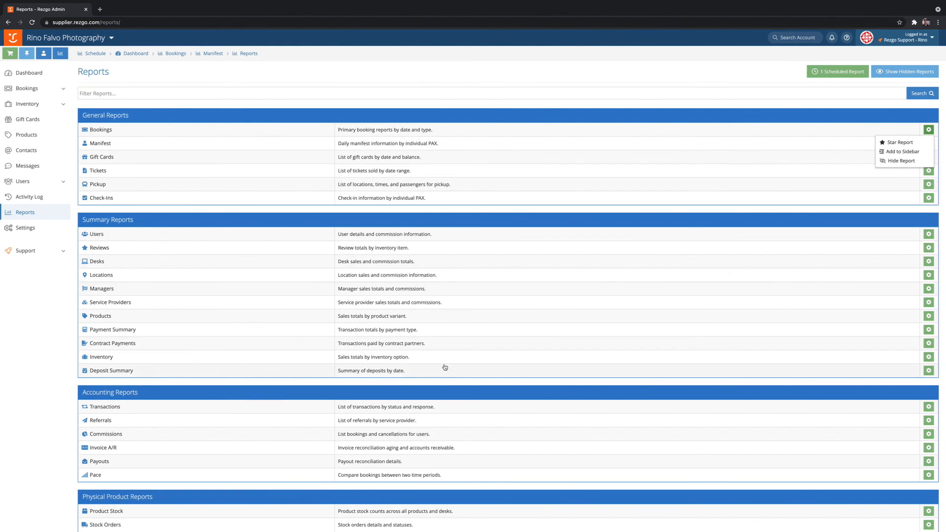
click(890, 142)
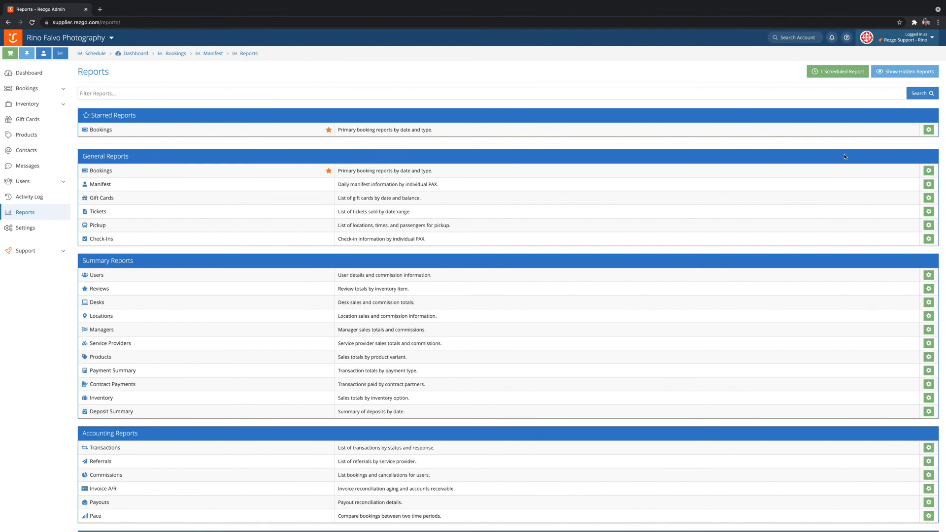
click(929, 130)
click(912, 144)
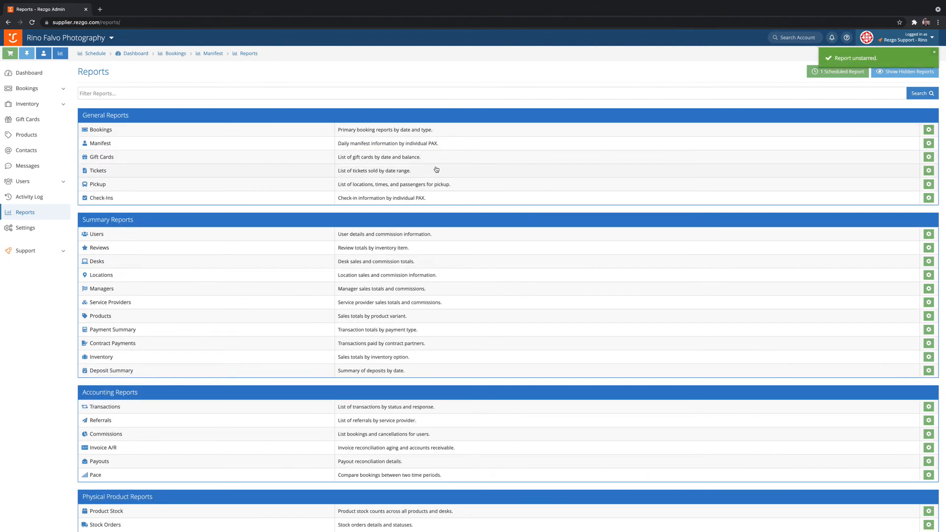